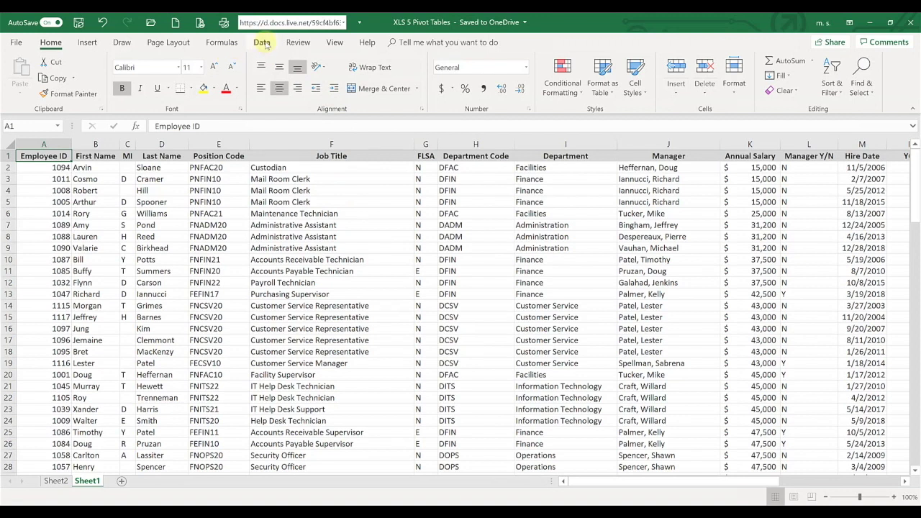
# Step: Turn on column filters for the employee table and show only Department Codes DCSV, DFAC and DFIN
pyautogui.click(262, 43)
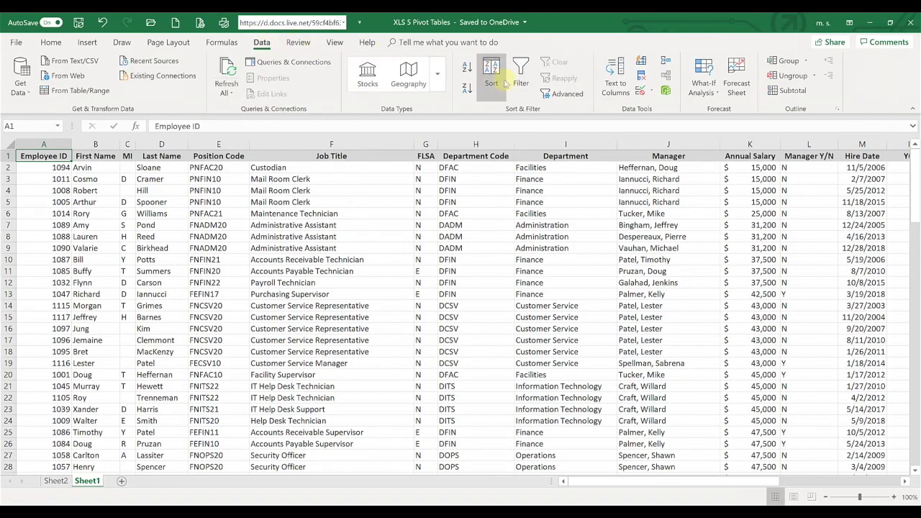
pyautogui.click(521, 76)
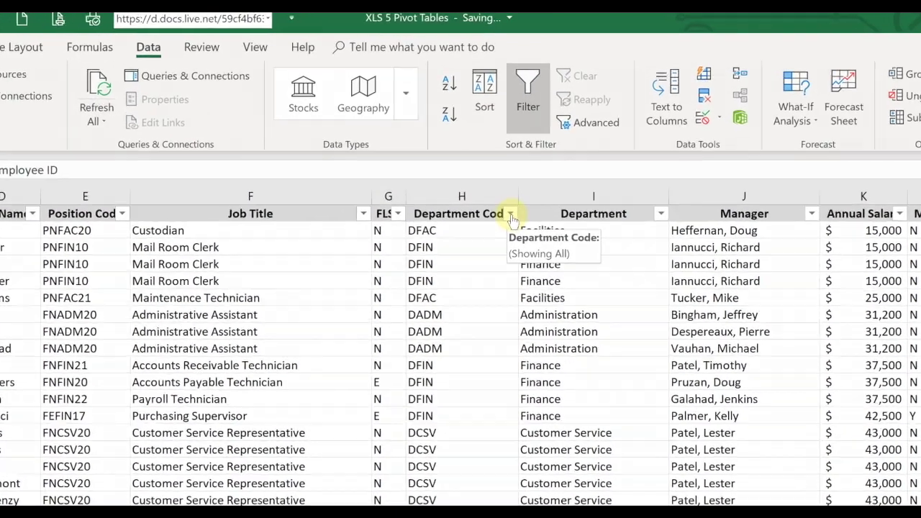
pyautogui.click(512, 215)
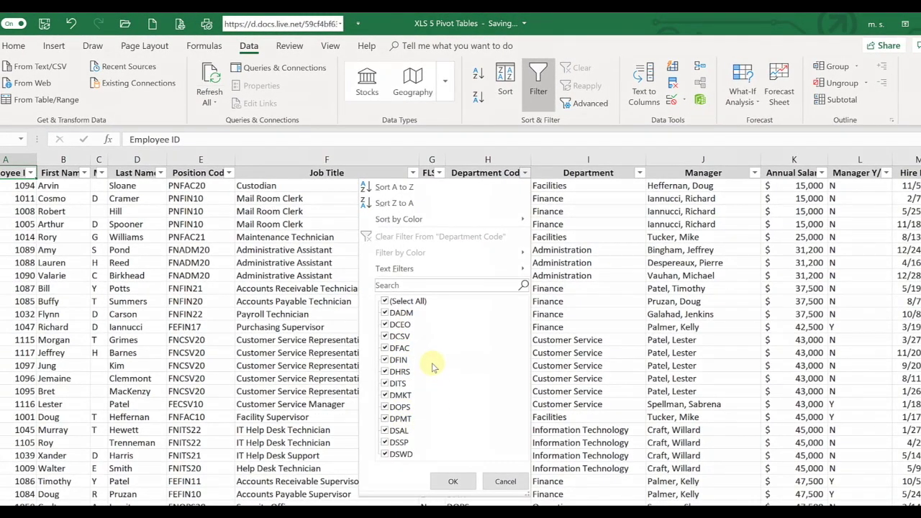
pyautogui.click(408, 302)
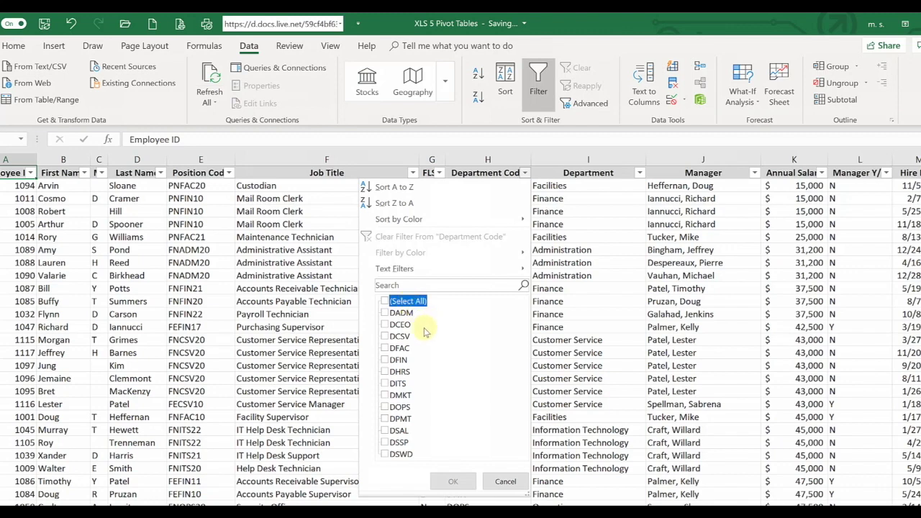
pyautogui.click(401, 336)
pyautogui.click(401, 348)
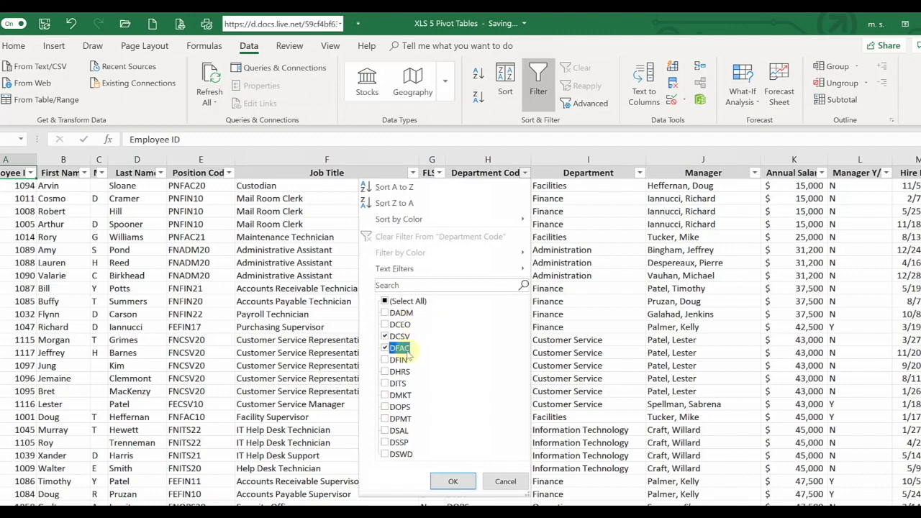
pyautogui.click(402, 360)
pyautogui.click(453, 483)
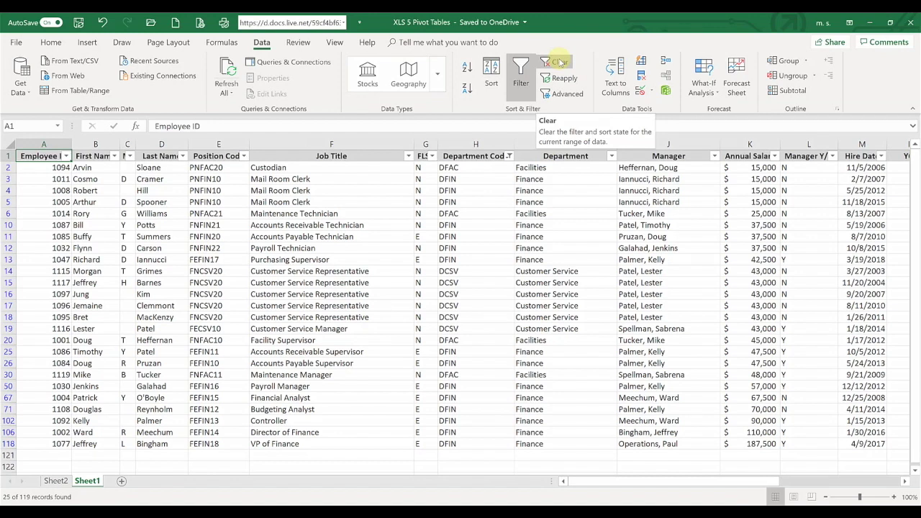
# Step: Clear the Department Code filter from the employee table
pyautogui.click(560, 63)
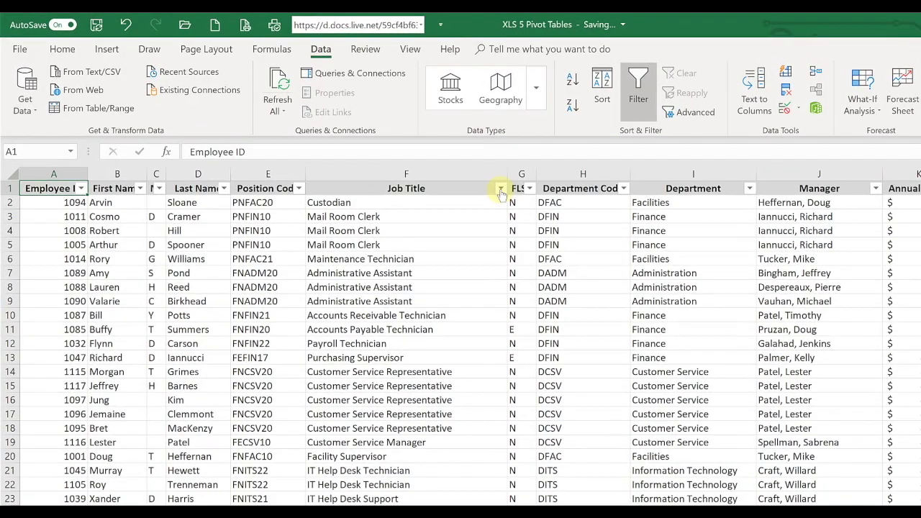
pyautogui.click(408, 157)
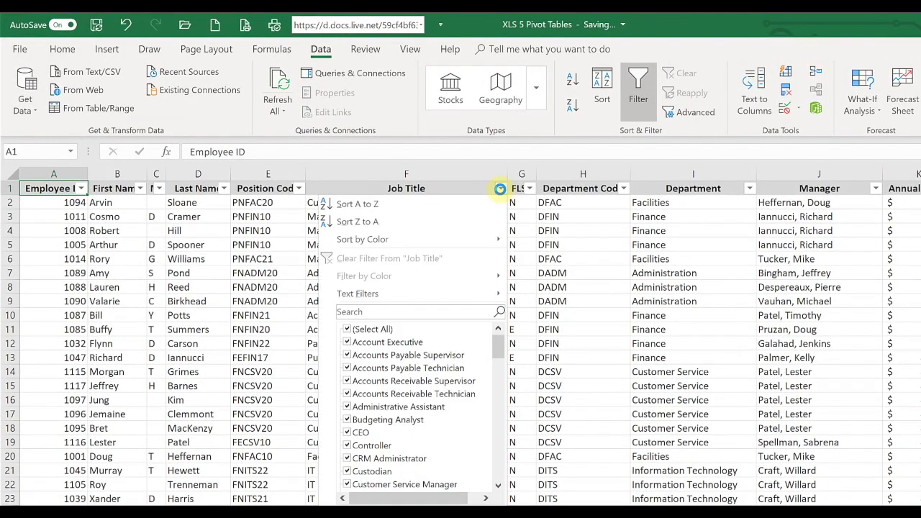
pyautogui.moveTo(380, 294)
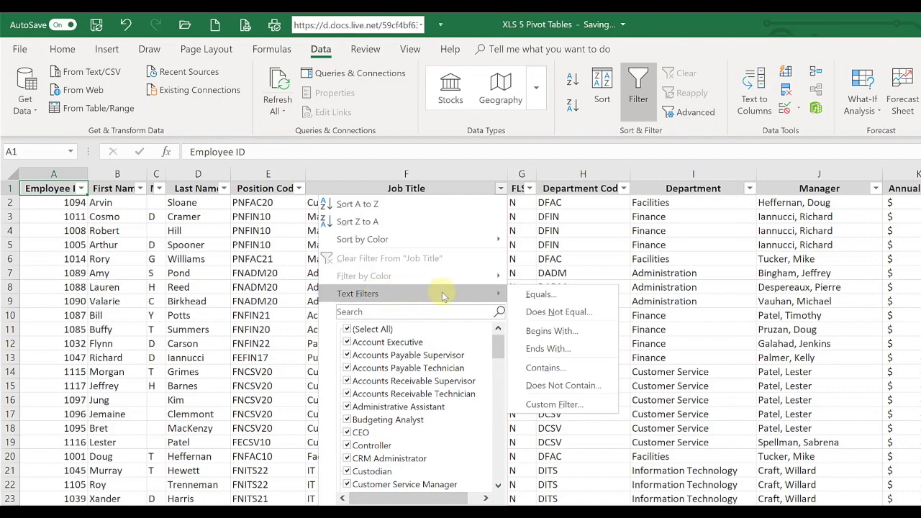
pyautogui.click(299, 188)
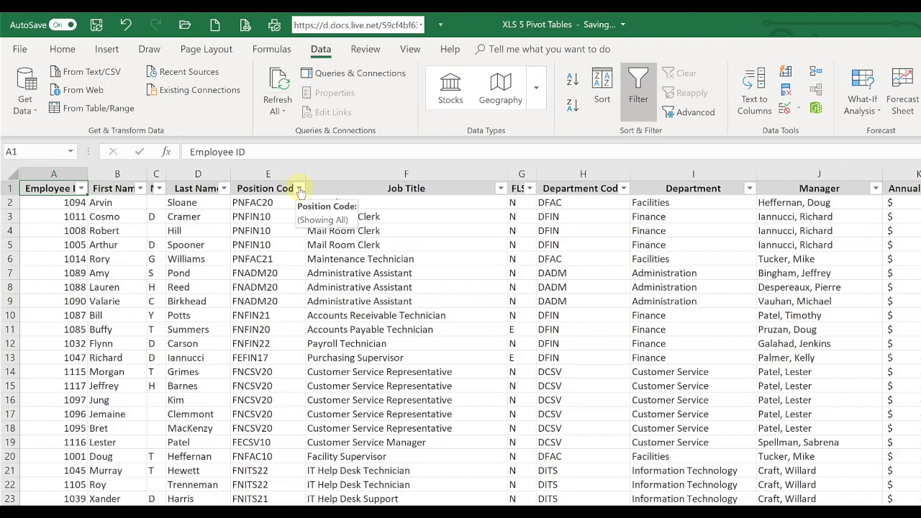
# Step: Filter the Position Code column with a text filter for codes that end with 10
pyautogui.click(300, 188)
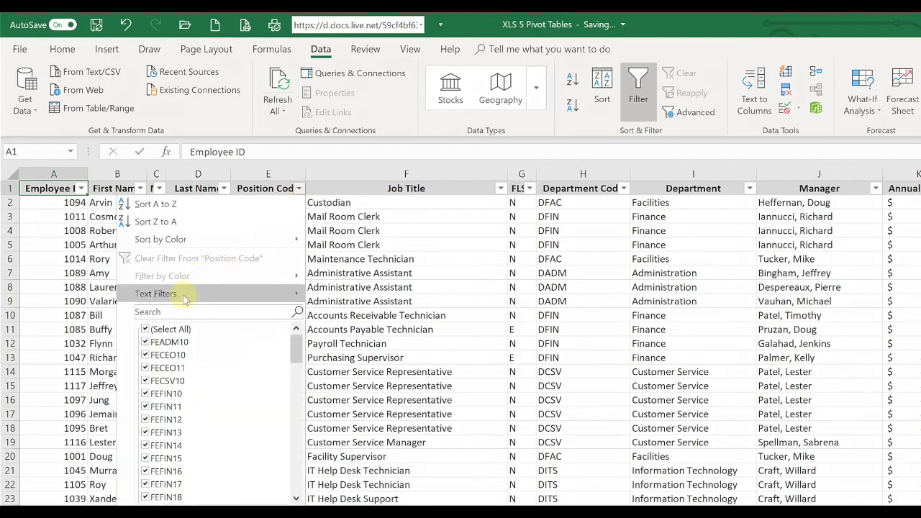
pyautogui.moveTo(185, 298)
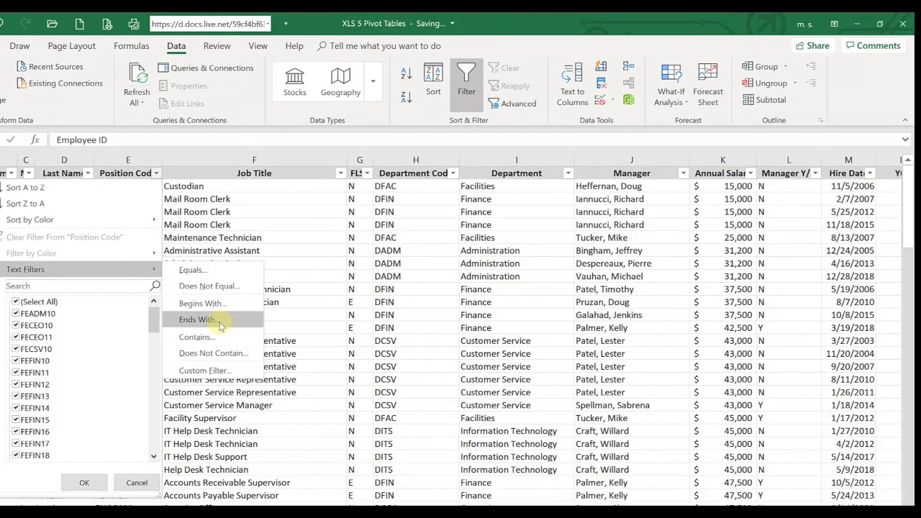
pyautogui.click(221, 320)
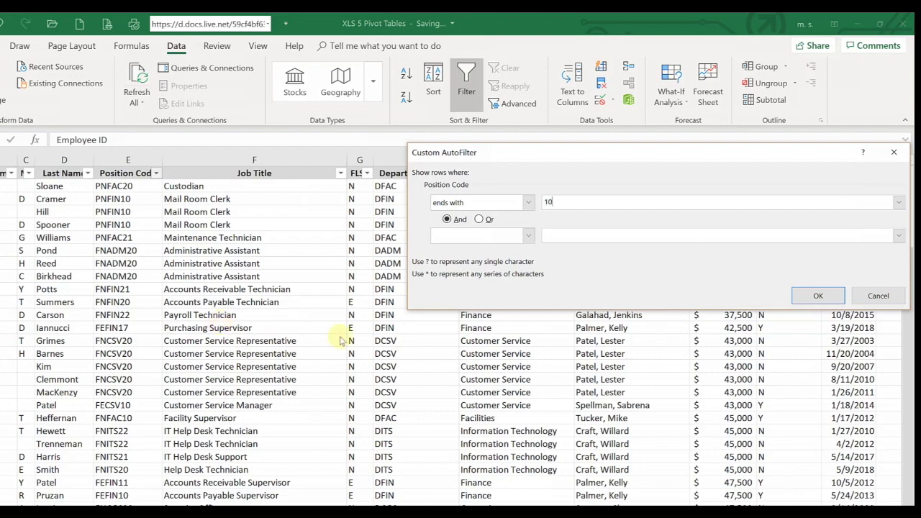
pyautogui.click(816, 295)
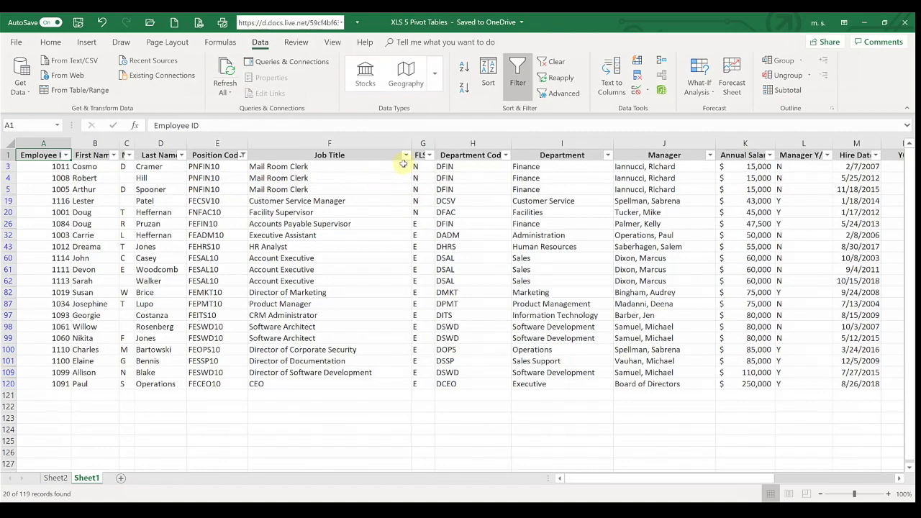
# Step: Narrow the filtered rows further to those whose Job Title contains "clerk"
pyautogui.click(406, 155)
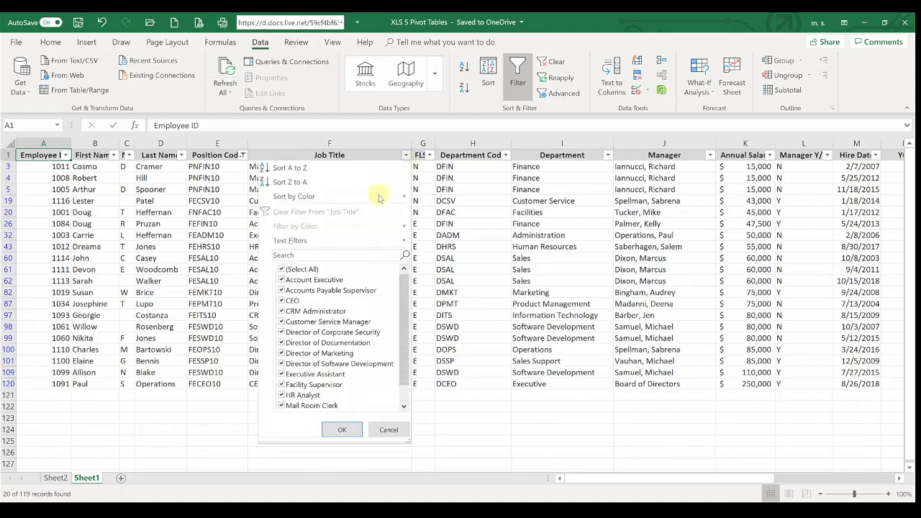
pyautogui.moveTo(342, 243)
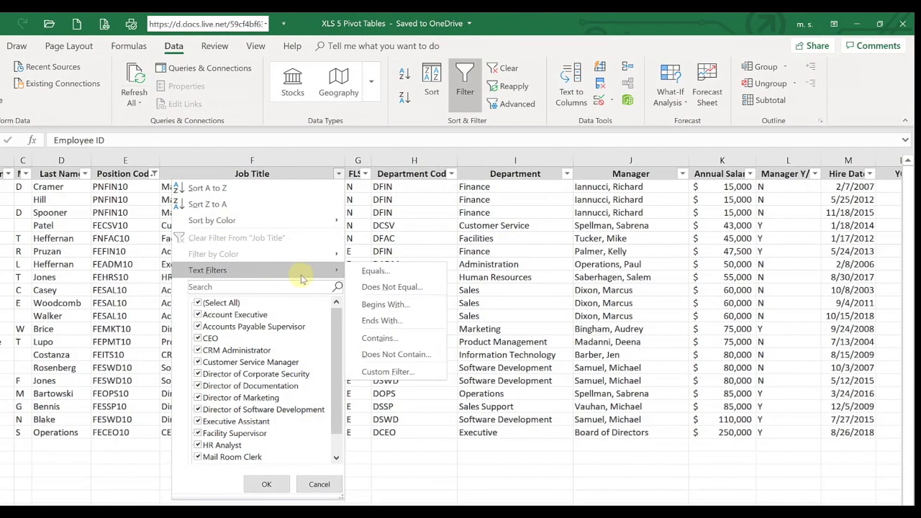
pyautogui.click(392, 338)
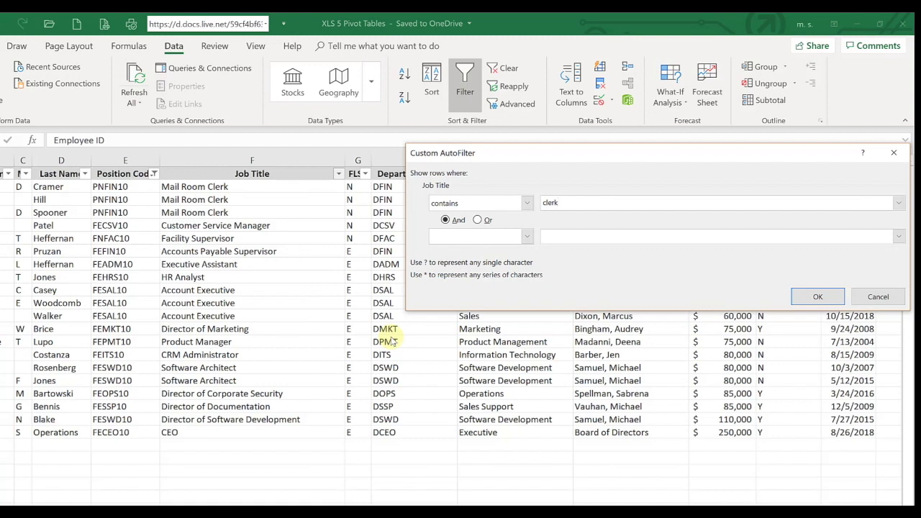
pyautogui.press('Return')
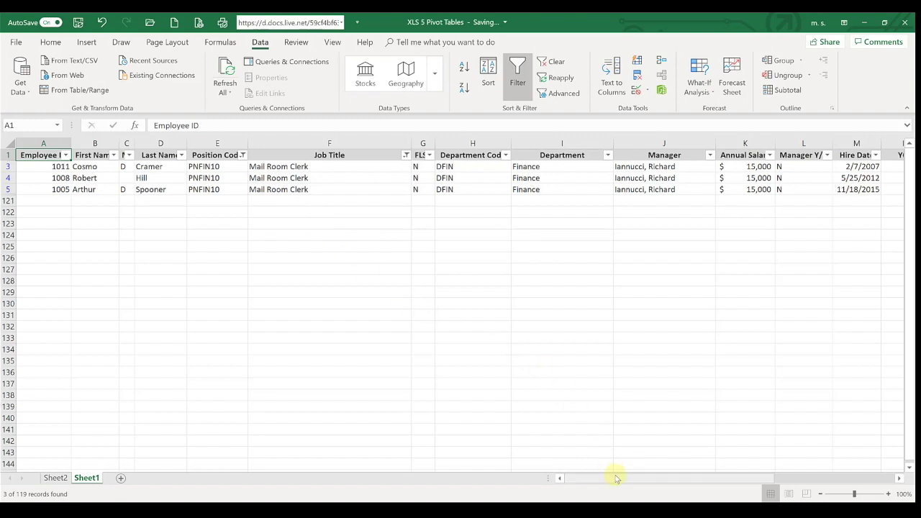
# Step: Check the average, count and sum of the Annual Salary column for the filtered rows
pyautogui.moveTo(614, 478); pyautogui.dragTo(646, 477)
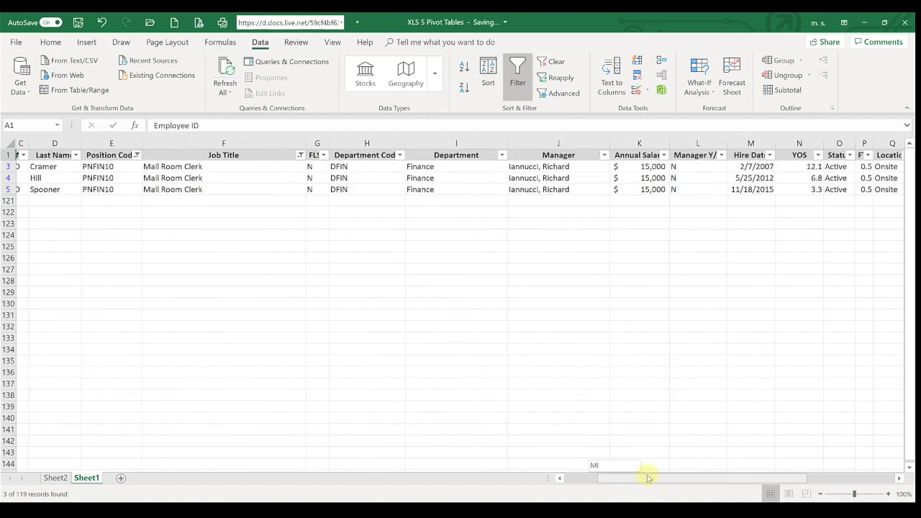
pyautogui.click(642, 143)
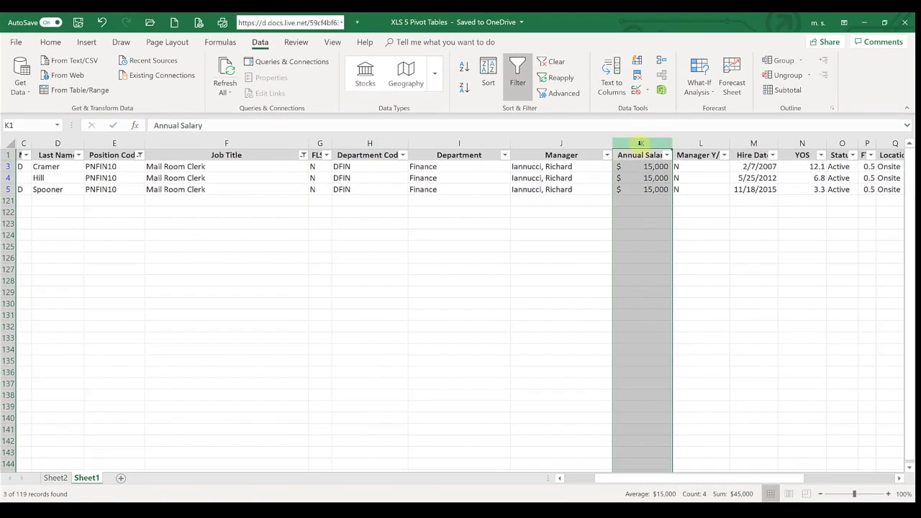
pyautogui.click(549, 182)
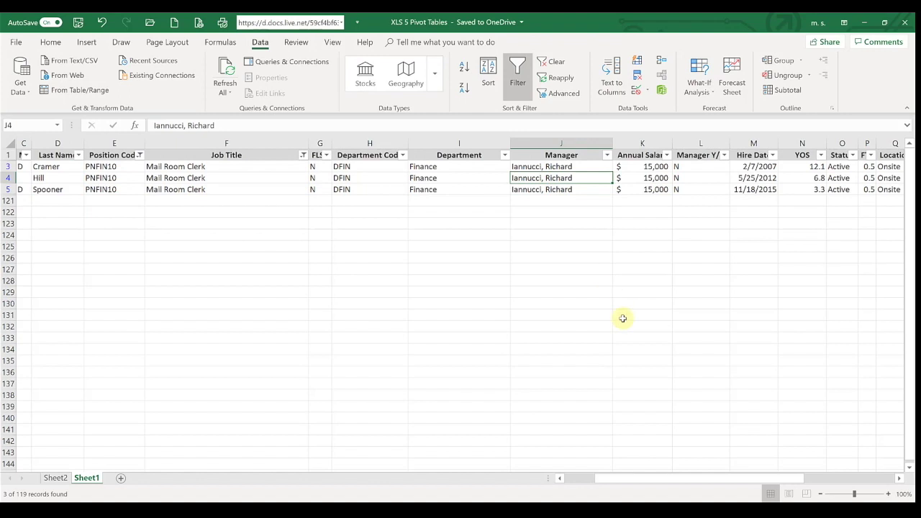
pyautogui.moveTo(623, 480); pyautogui.dragTo(568, 480)
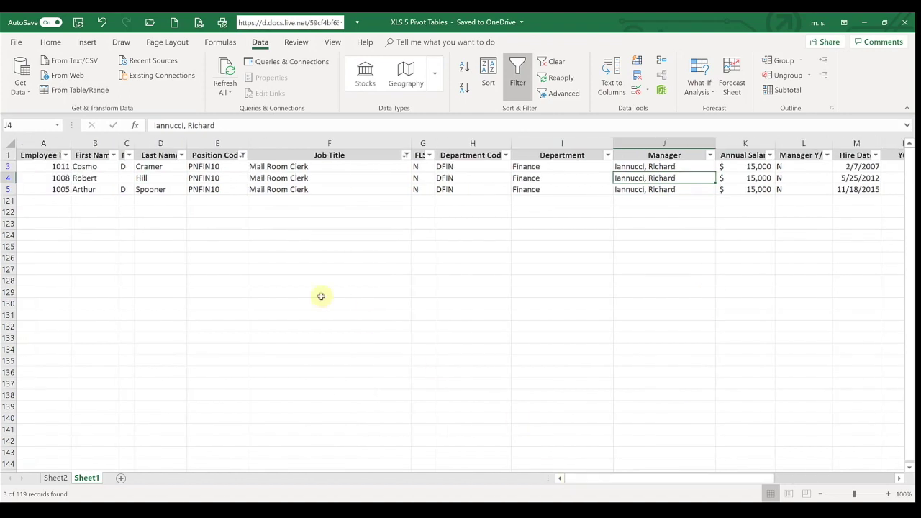
# Step: Clear all filters and sort the employee table by YOS values from largest to smallest
pyautogui.click(45, 157)
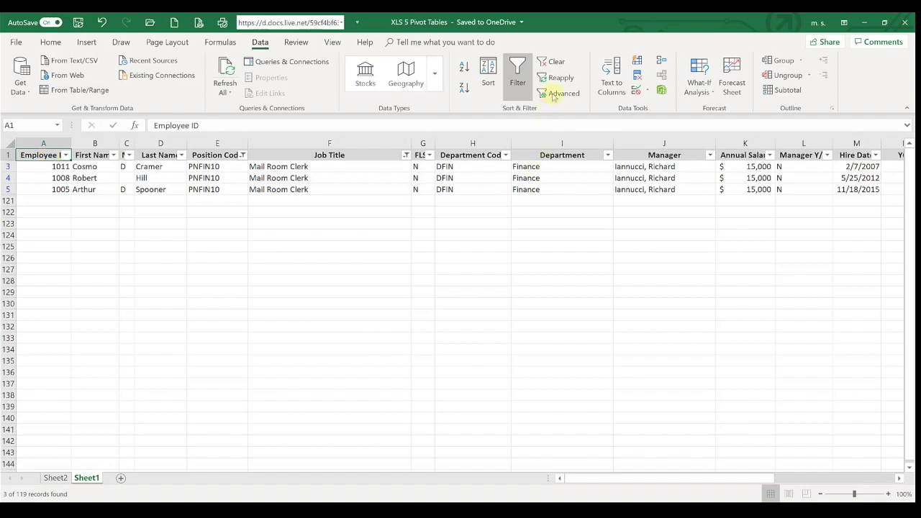
pyautogui.click(558, 62)
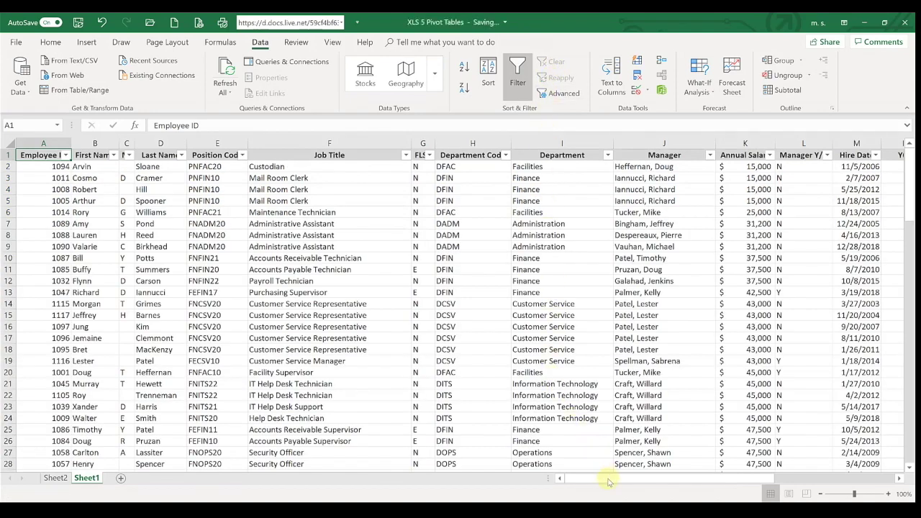
pyautogui.moveTo(608, 482); pyautogui.dragTo(659, 484)
pyautogui.click(487, 82)
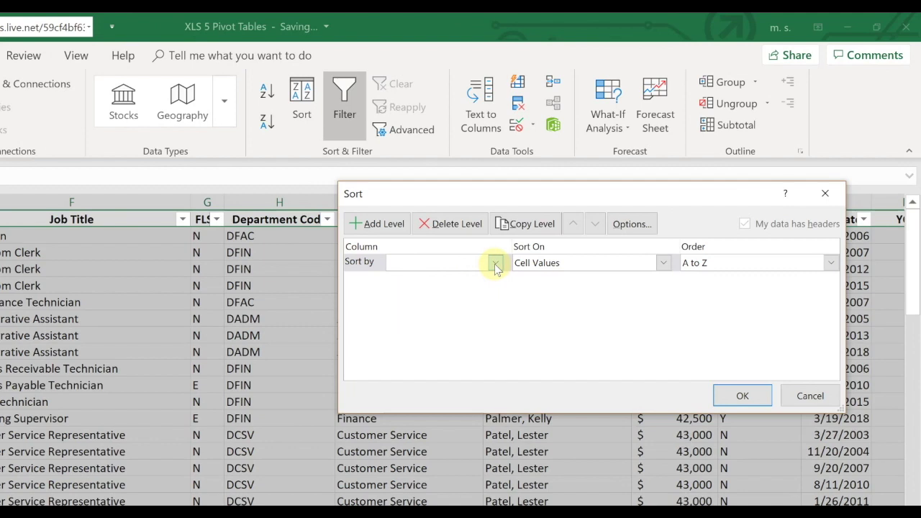
pyautogui.click(496, 263)
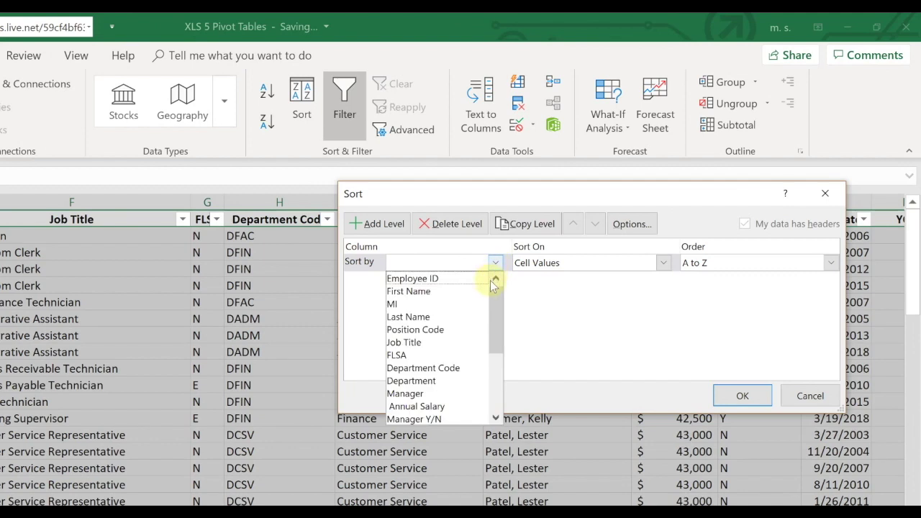
pyautogui.scroll(-2, 496, 346)
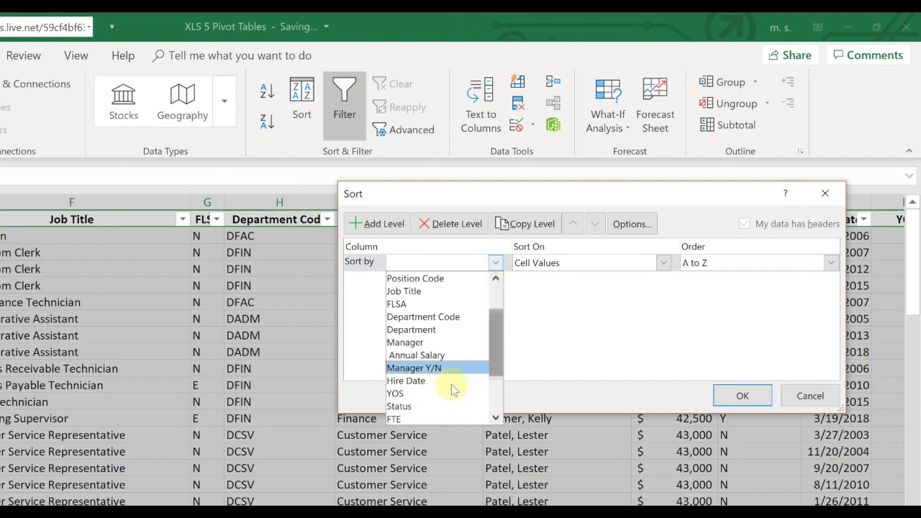
pyautogui.click(439, 390)
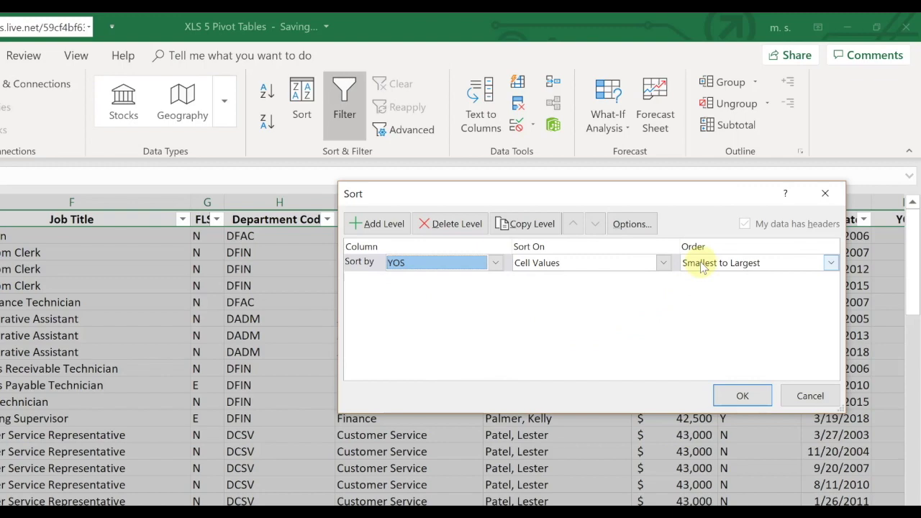
pyautogui.click(702, 266)
pyautogui.click(709, 290)
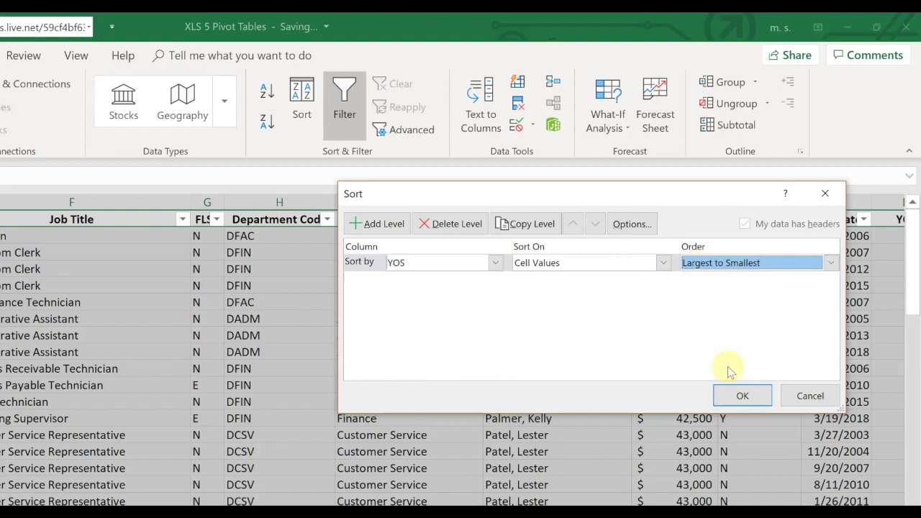
pyautogui.click(742, 396)
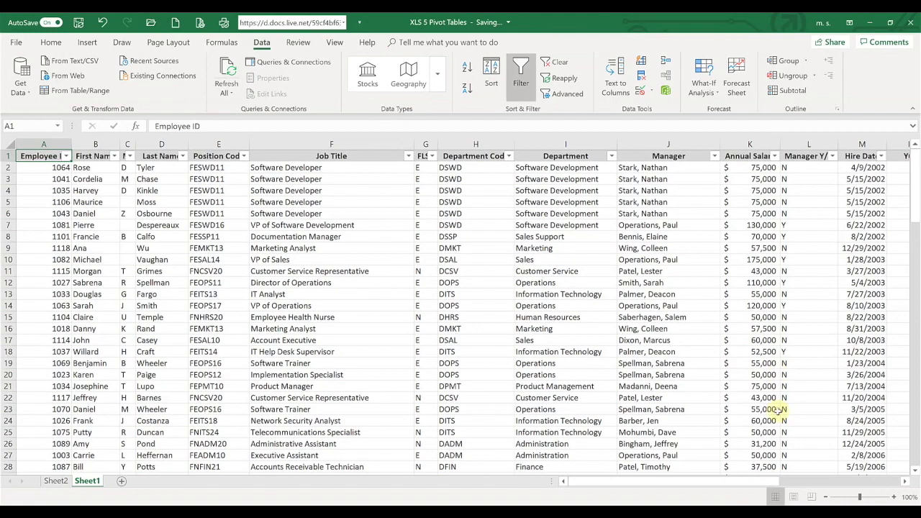
# Step: Review the sorted YOS column, including the formulas in cells N2 and N14
pyautogui.moveTo(763, 482); pyautogui.dragTo(792, 488)
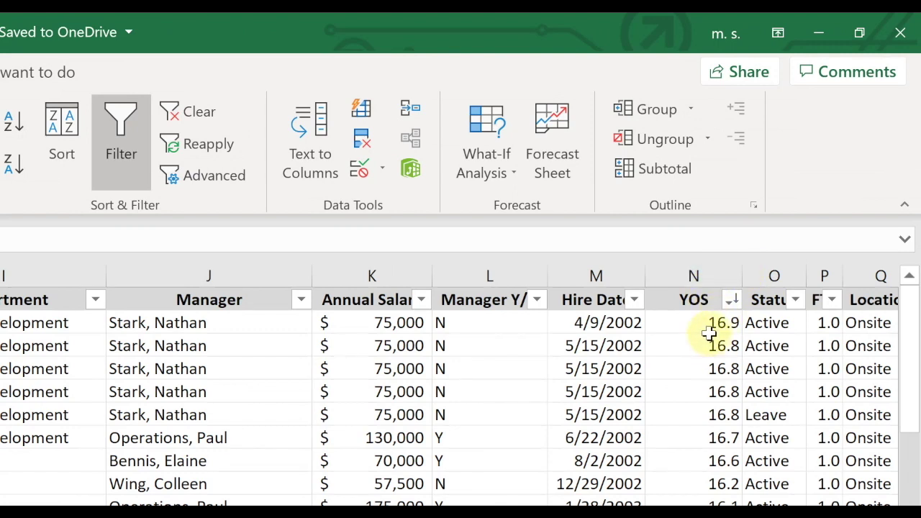
pyautogui.click(695, 323)
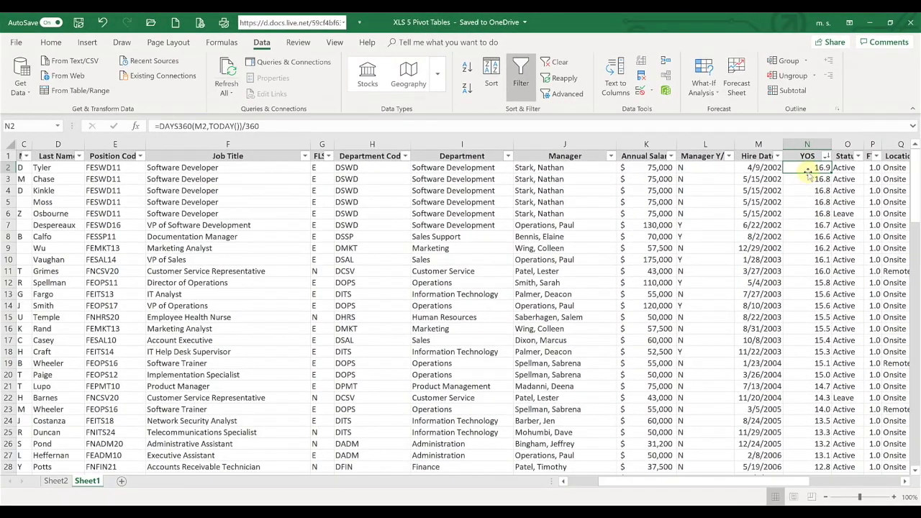
pyautogui.click(806, 305)
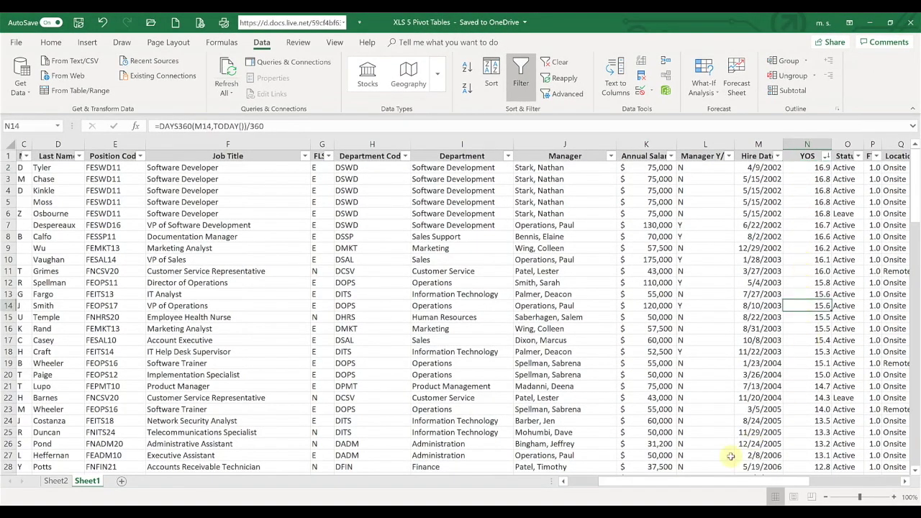
pyautogui.moveTo(658, 486); pyautogui.dragTo(648, 479)
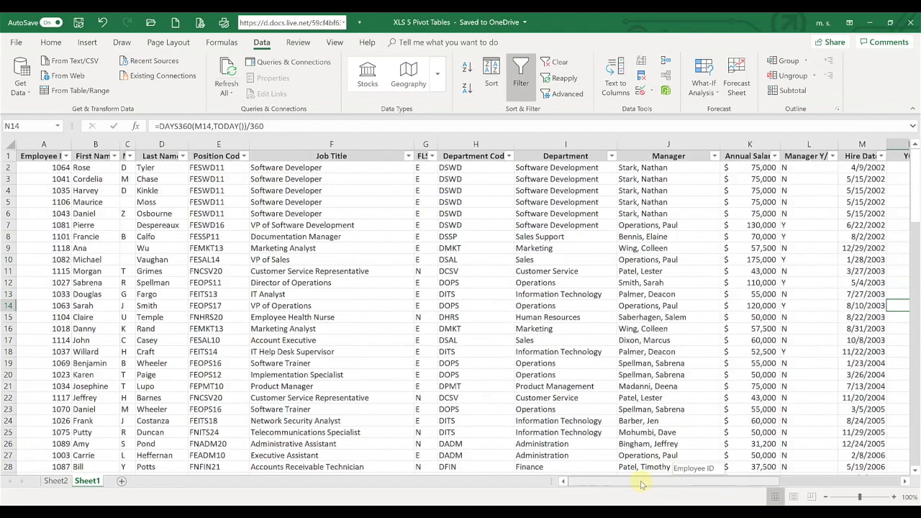
# Step: Add a second sort level by Last Name, A to Z, below YOS, apply it, and select cell A1
pyautogui.click(492, 85)
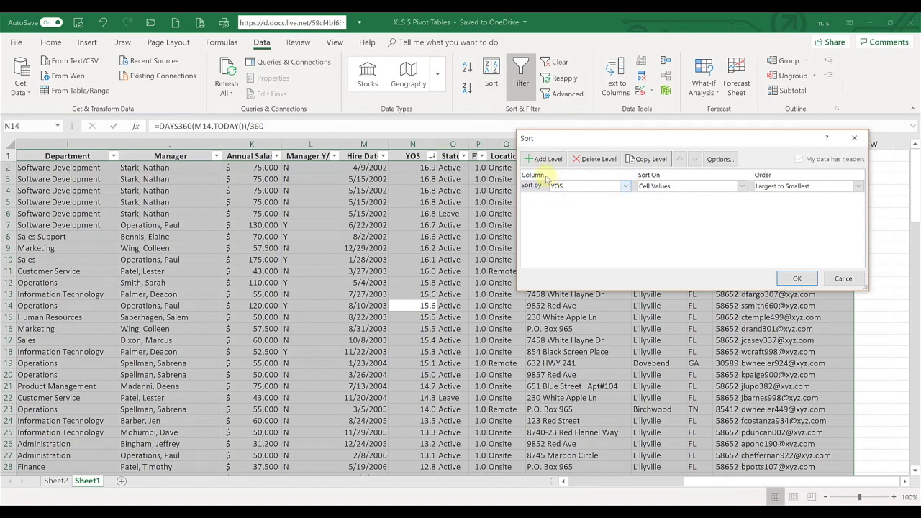
pyautogui.click(543, 159)
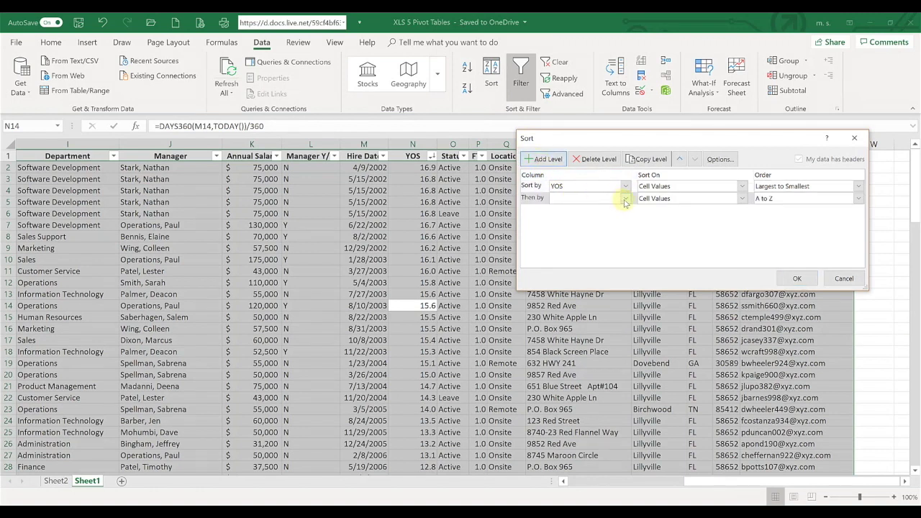
pyautogui.click(624, 199)
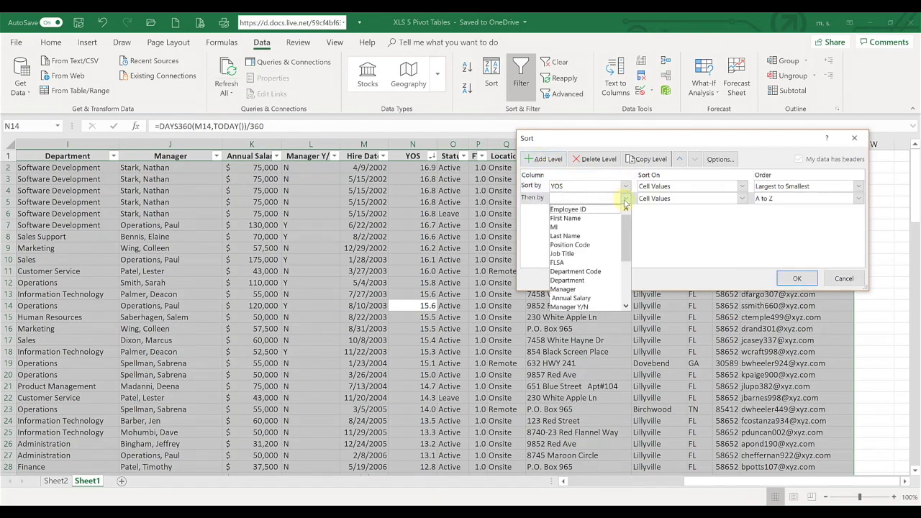
pyautogui.click(593, 235)
pyautogui.click(797, 279)
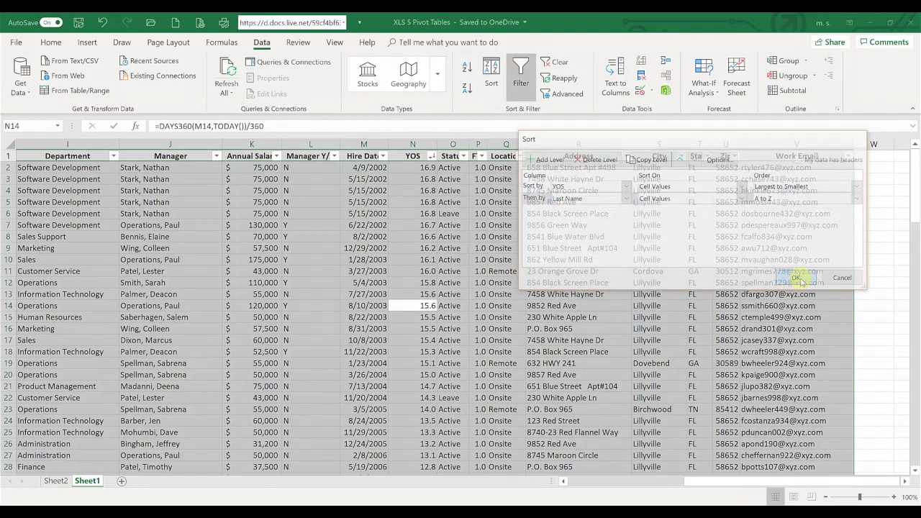
pyautogui.moveTo(703, 486); pyautogui.dragTo(581, 486)
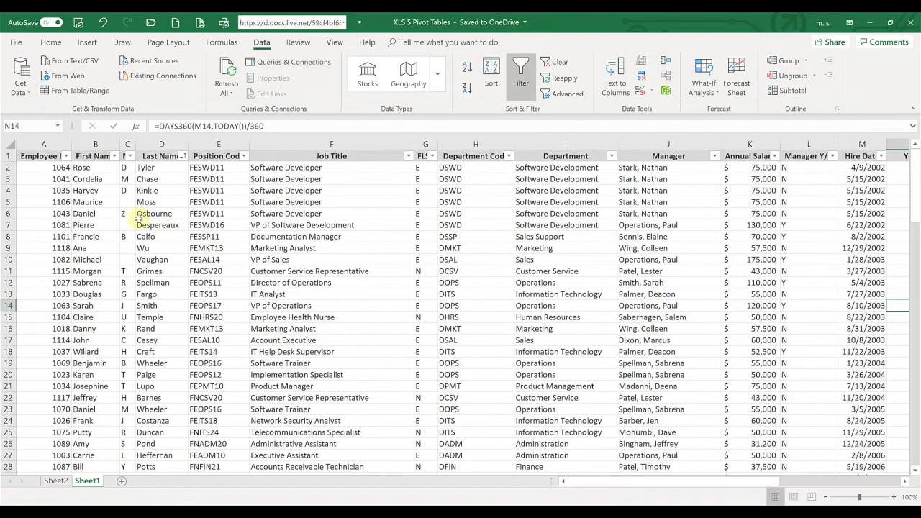
pyautogui.click(35, 157)
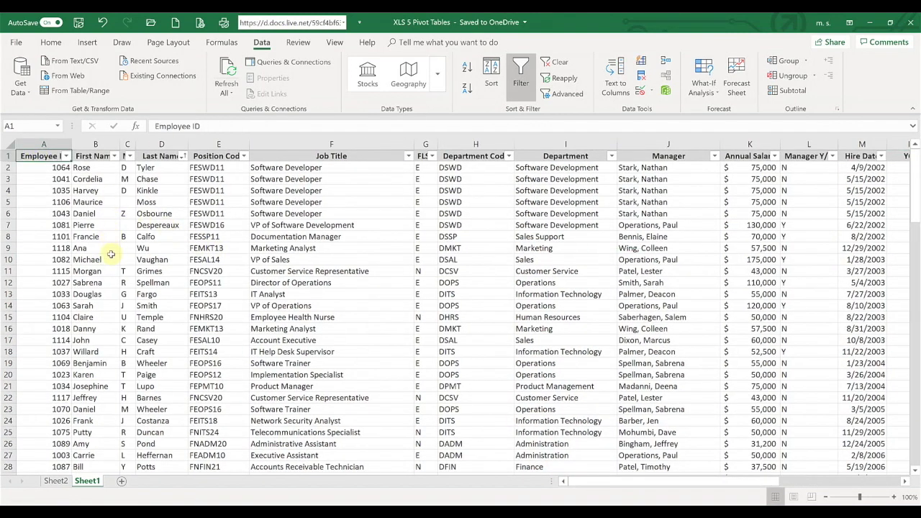